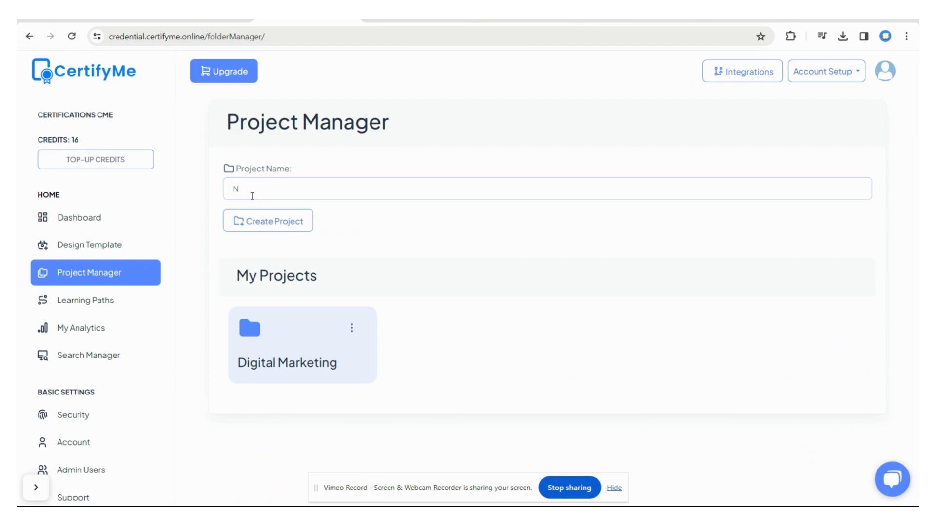
Create a project named New Test project and open it from the dashboard.
{"action": "type", "text": "project"}
{"action": "left_click", "coordinate": [273, 221]}
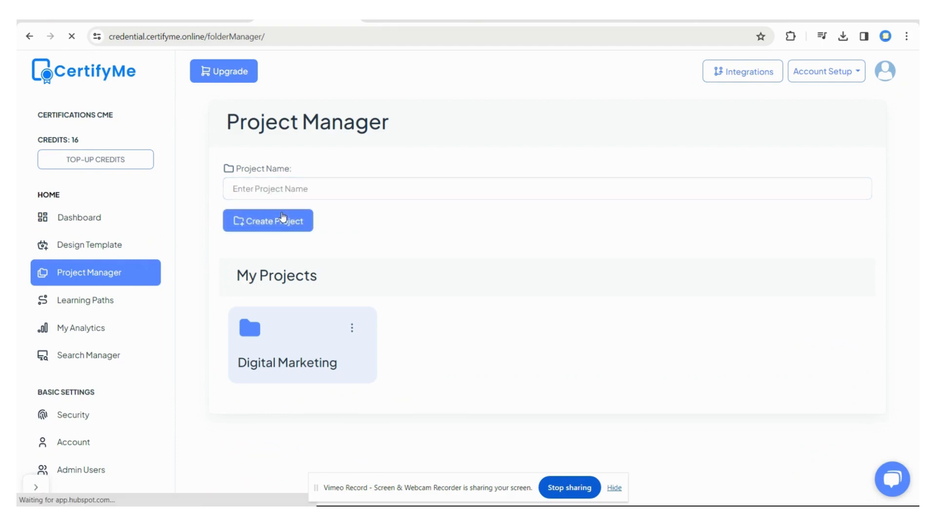
{"action": "left_click", "coordinate": [79, 220]}
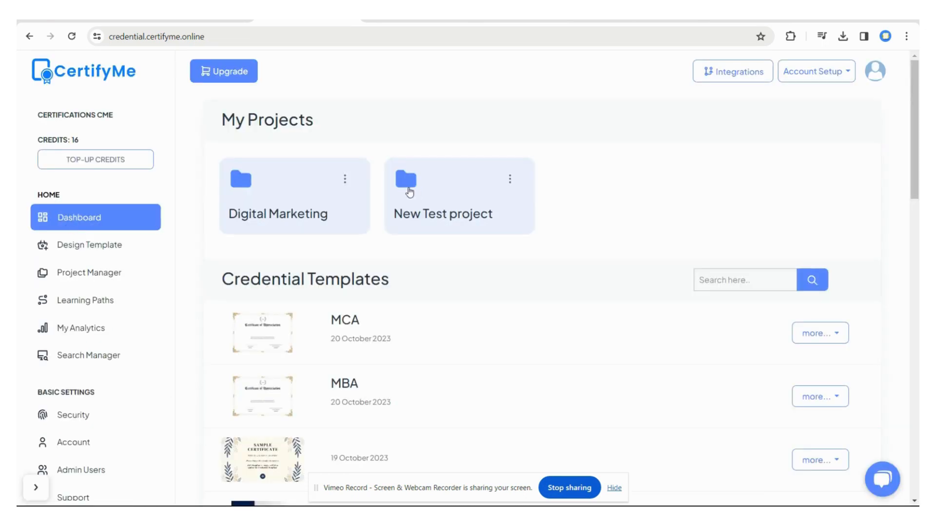
{"action": "left_click", "coordinate": [407, 189]}
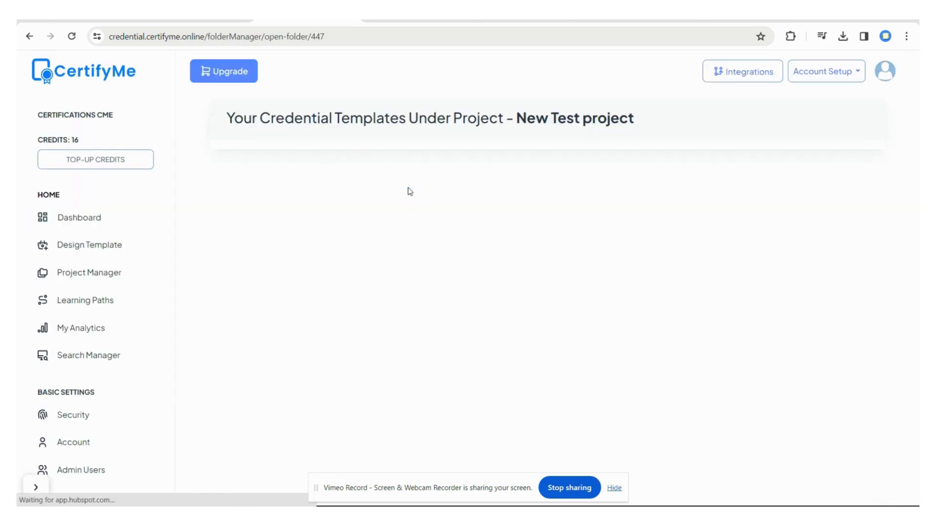
Start a new credential template and assign it to the New Test project folder.
{"action": "left_click", "coordinate": [90, 249]}
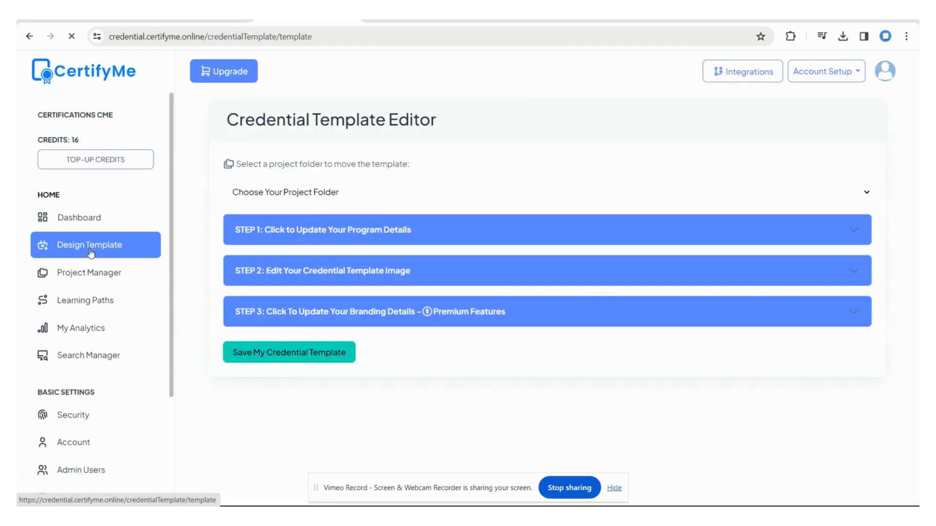
{"action": "left_click", "coordinate": [315, 195]}
{"action": "left_click", "coordinate": [296, 235]}
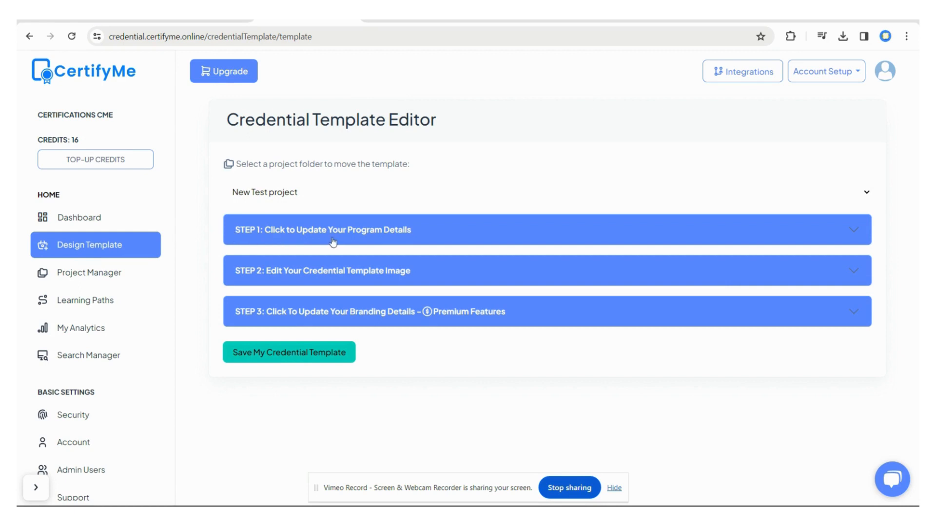
{"action": "left_click", "coordinate": [400, 244]}
{"action": "left_click", "coordinate": [399, 243]}
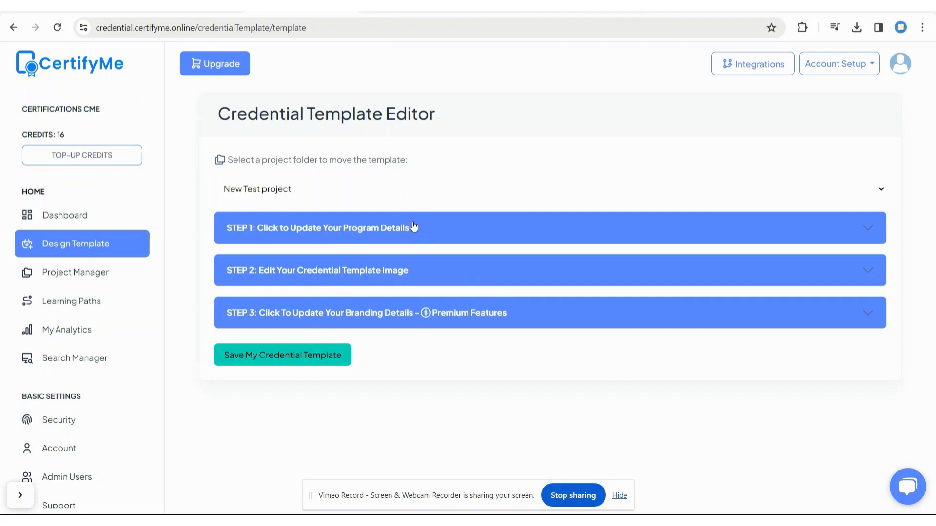
Examine the program details form, from credential name and issuing institution through acquired skills, signatory name, earning criteria and expiry options.
{"action": "left_click", "coordinate": [414, 227]}
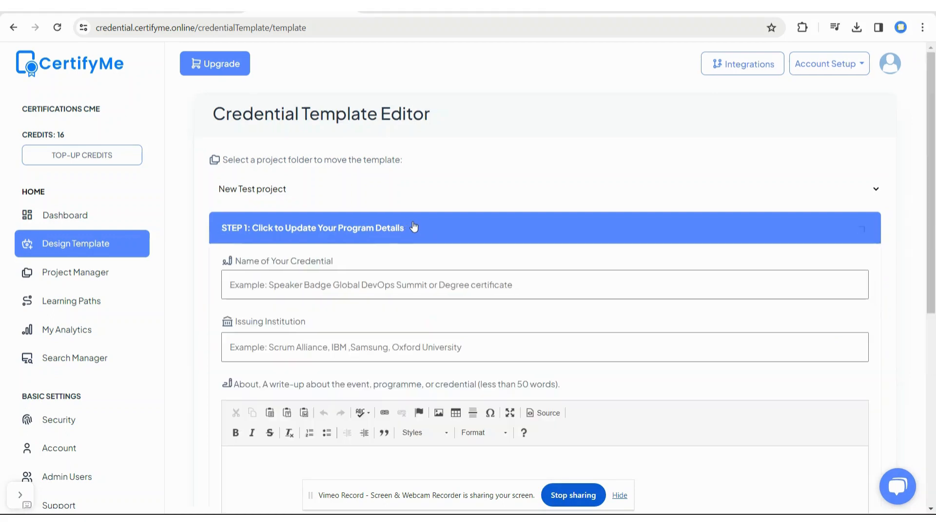
{"action": "left_click_drag", "start_coordinate": [241, 263], "coordinate": [340, 264]}
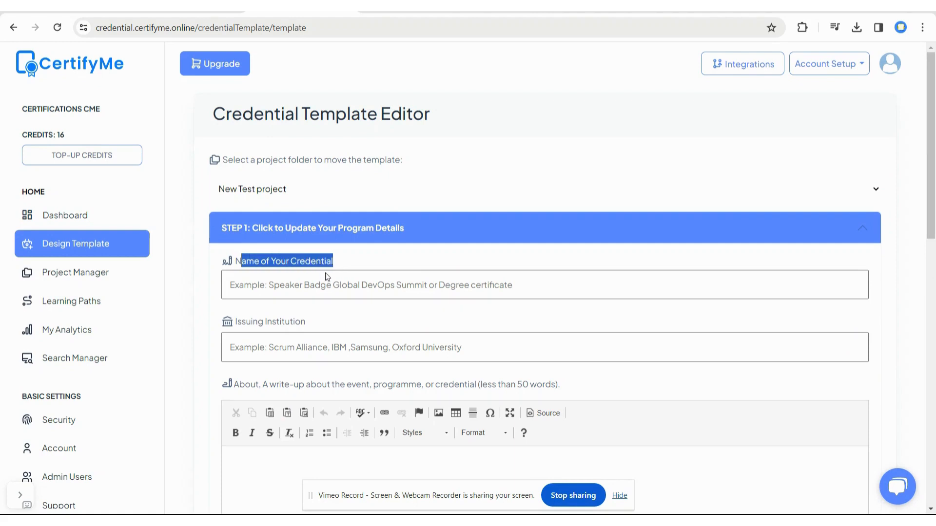
{"action": "left_click_drag", "start_coordinate": [237, 322], "coordinate": [400, 323]}
{"action": "scroll", "coordinate": [297, 321], "scroll_direction": "down", "scroll_amount": 1}
{"action": "scroll", "coordinate": [401, 323], "scroll_direction": "down", "scroll_amount": 4}
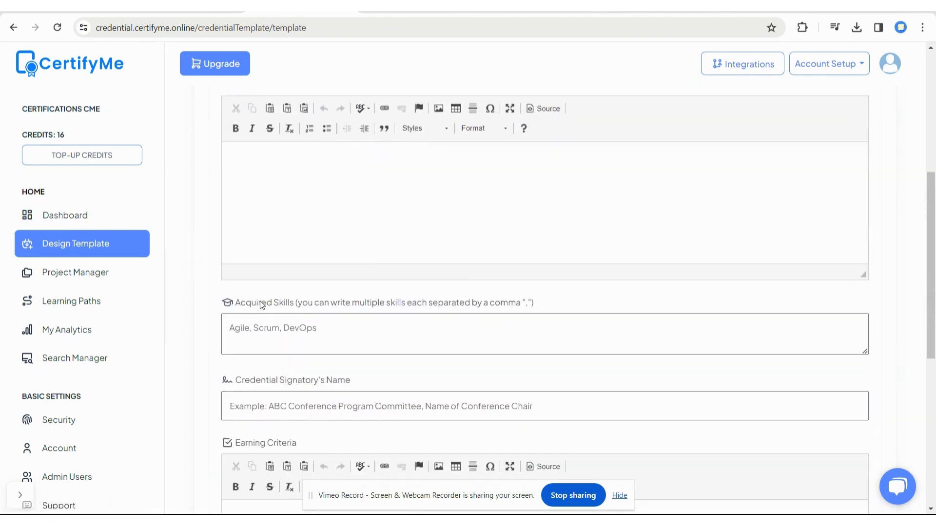
{"action": "left_click_drag", "start_coordinate": [259, 300], "coordinate": [297, 298]}
{"action": "scroll", "coordinate": [297, 298], "scroll_direction": "down", "scroll_amount": 2}
{"action": "left_click", "coordinate": [262, 268]}
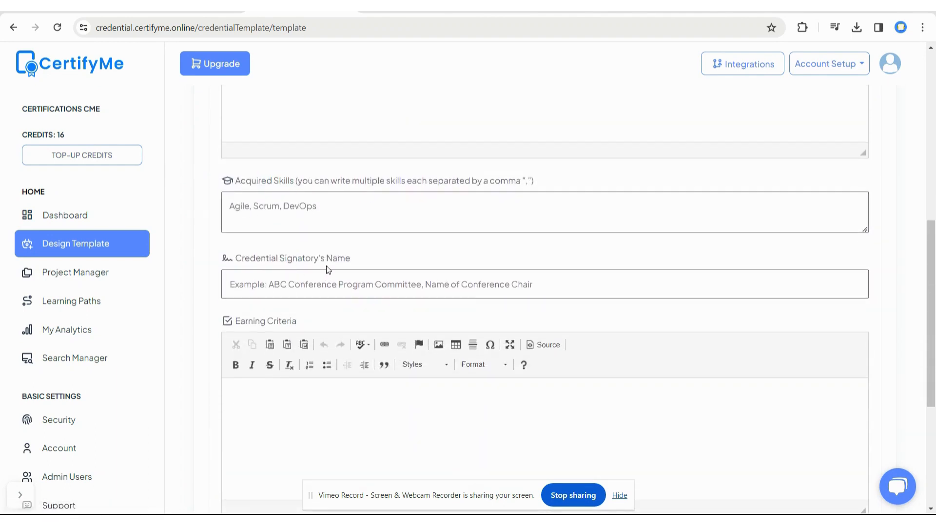
{"action": "left_click_drag", "start_coordinate": [246, 322], "coordinate": [291, 324]}
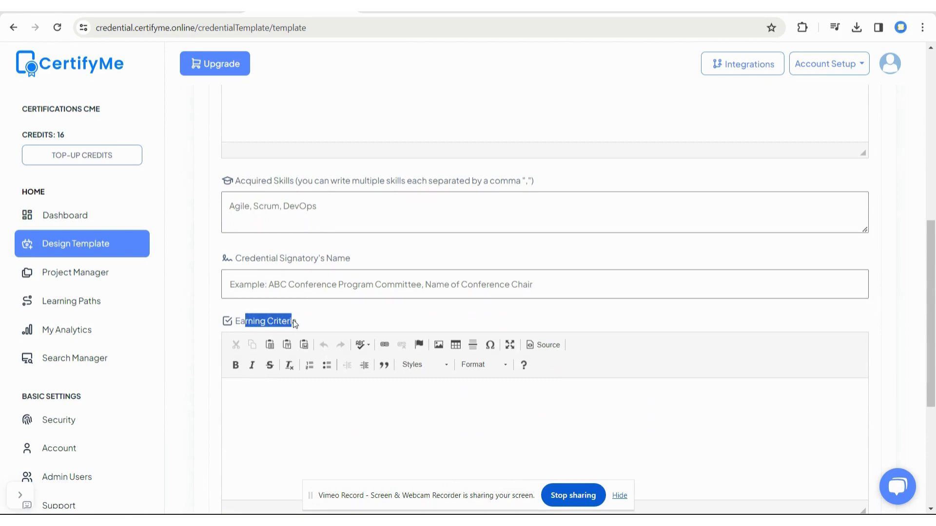
{"action": "scroll", "coordinate": [294, 320], "scroll_direction": "down", "scroll_amount": 2}
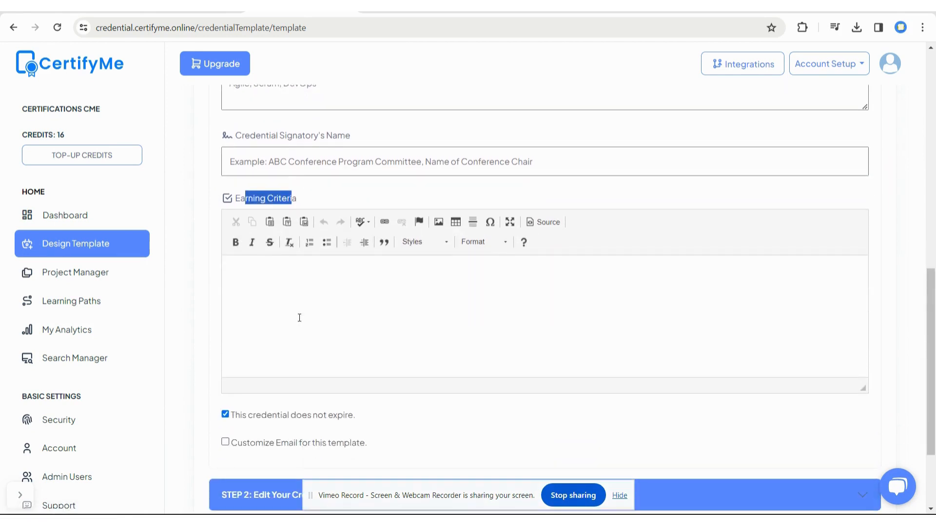
{"action": "scroll", "coordinate": [300, 318], "scroll_direction": "down", "scroll_amount": 2}
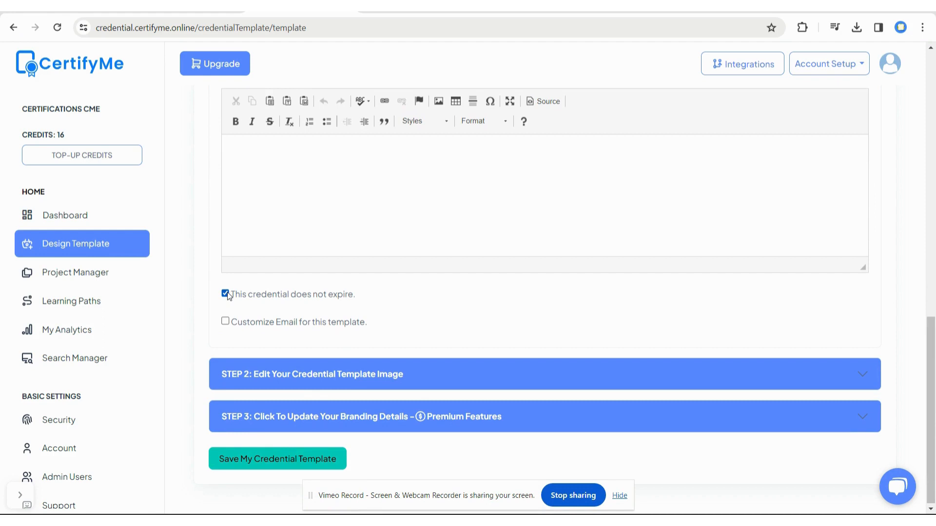
Turn off the option that the credential does not expire and enable a customized email for this template.
{"action": "left_click", "coordinate": [225, 294]}
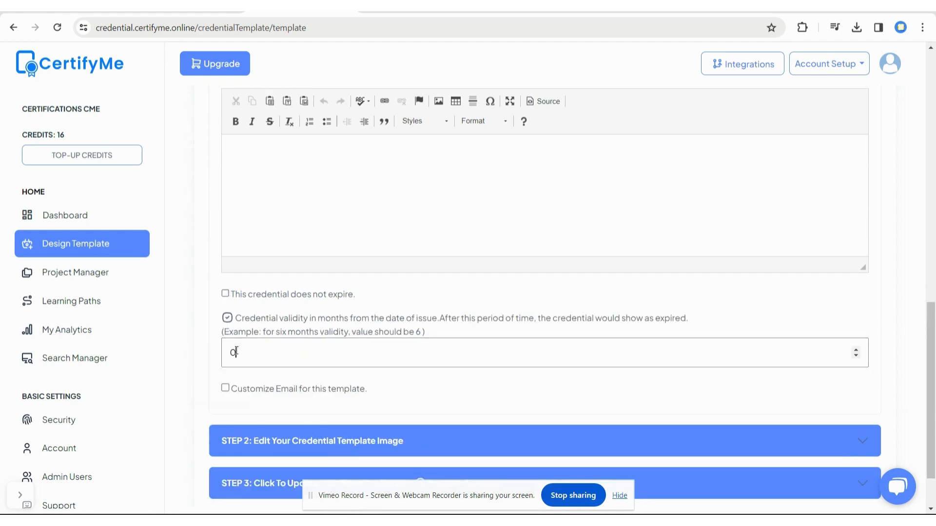
{"action": "left_click_drag", "start_coordinate": [241, 352], "coordinate": [206, 343]}
{"action": "left_click", "coordinate": [228, 391]}
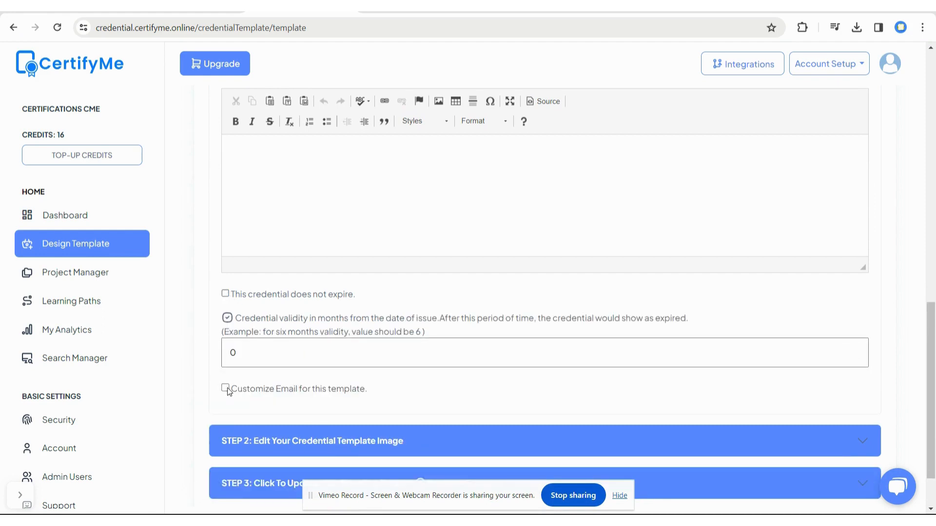
{"action": "left_click", "coordinate": [226, 389]}
{"action": "scroll", "coordinate": [226, 390], "scroll_direction": "down", "scroll_amount": 4}
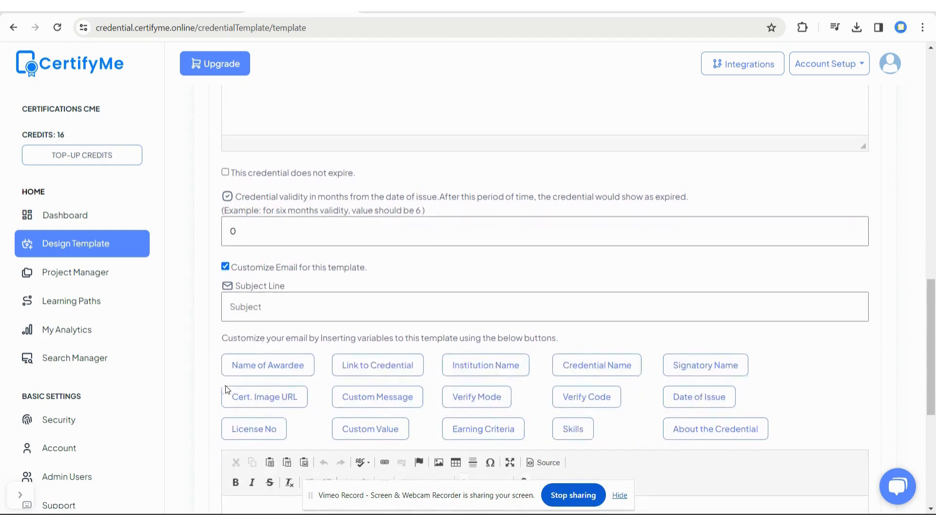
{"action": "left_click_drag", "start_coordinate": [230, 206], "coordinate": [376, 215]}
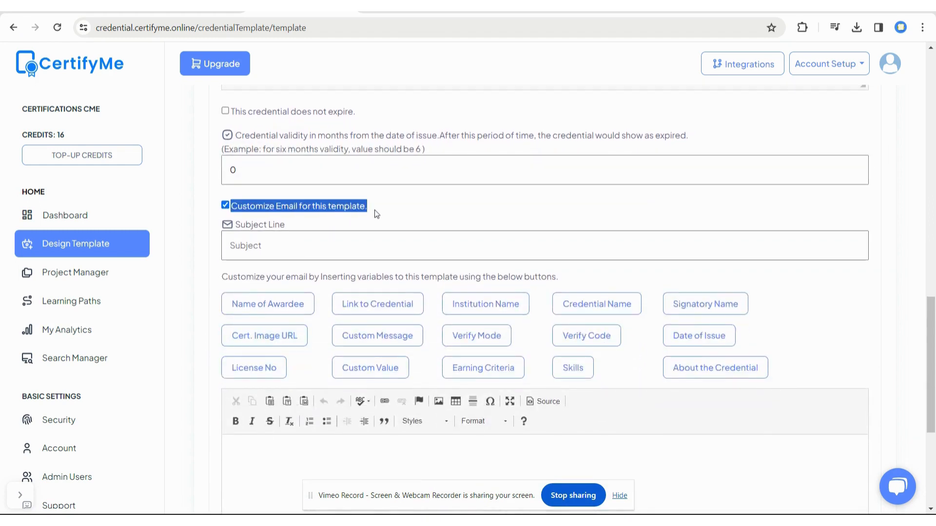
{"action": "scroll", "coordinate": [356, 216], "scroll_direction": "down", "scroll_amount": 1}
{"action": "left_click", "coordinate": [266, 187]}
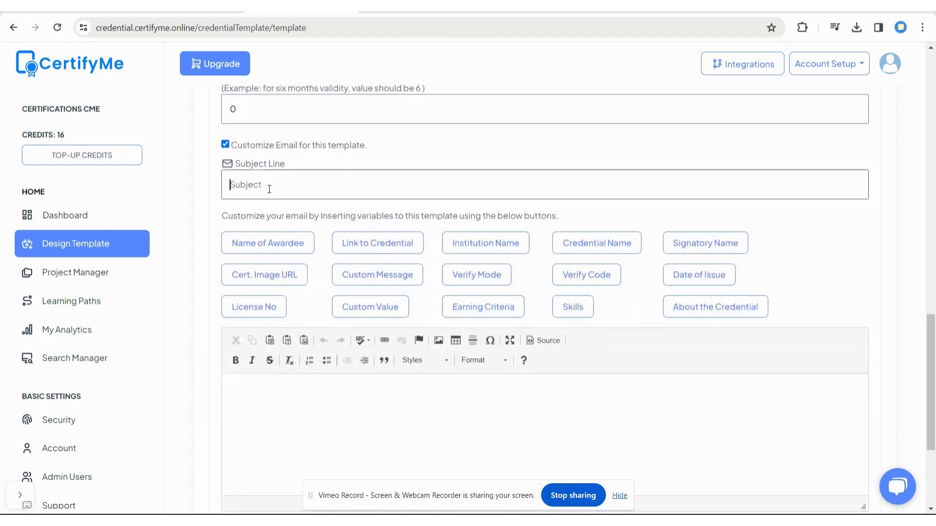
{"action": "scroll", "coordinate": [269, 189], "scroll_direction": "down", "scroll_amount": 1}
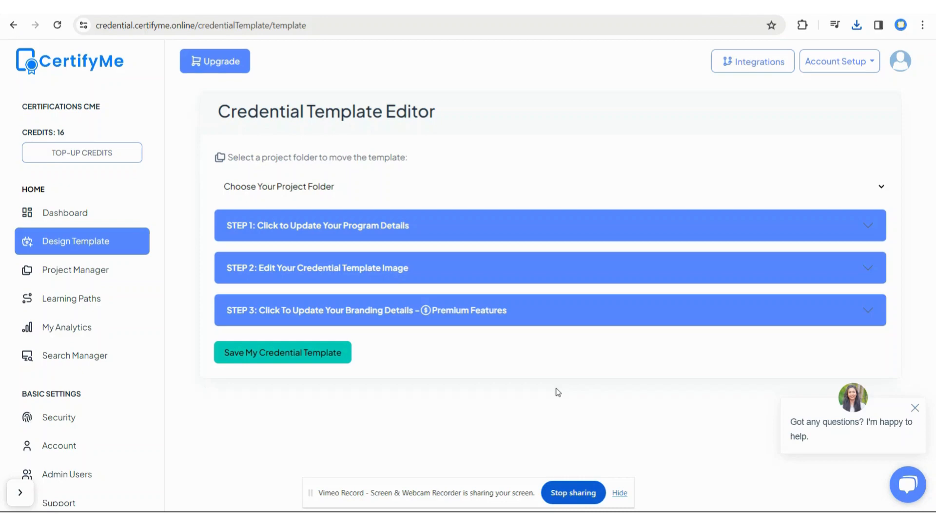
Open the certificate graphics designer and upload Blue Navy and Tosca Elegant Modern Medical Appreciation Certificate .png as the design.
{"action": "left_click", "coordinate": [349, 267]}
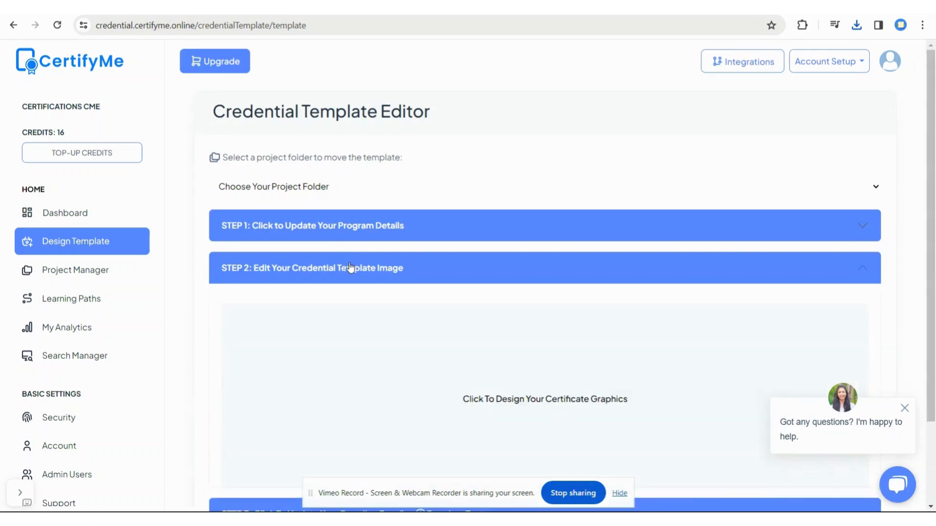
{"action": "scroll", "coordinate": [501, 278], "scroll_direction": "down", "scroll_amount": 2}
{"action": "left_click", "coordinate": [501, 277]}
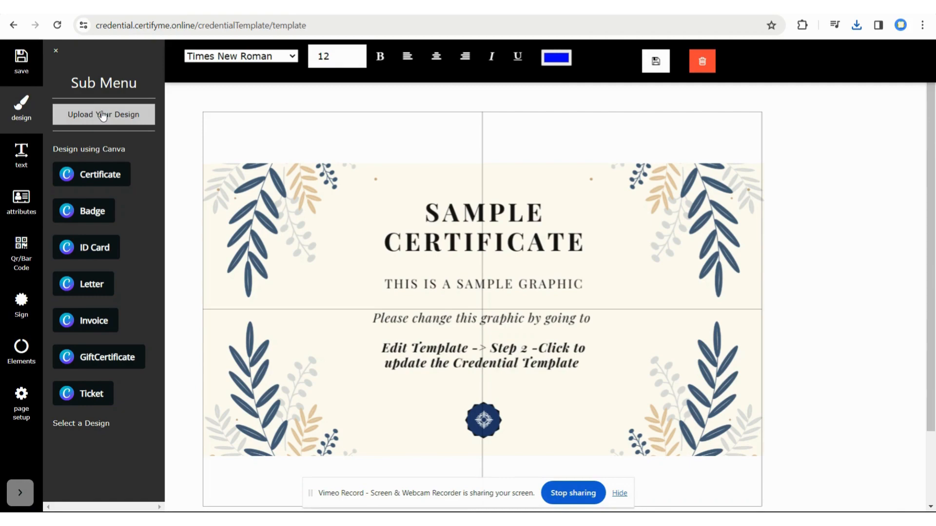
{"action": "left_click", "coordinate": [102, 115]}
{"action": "left_click", "coordinate": [141, 119]}
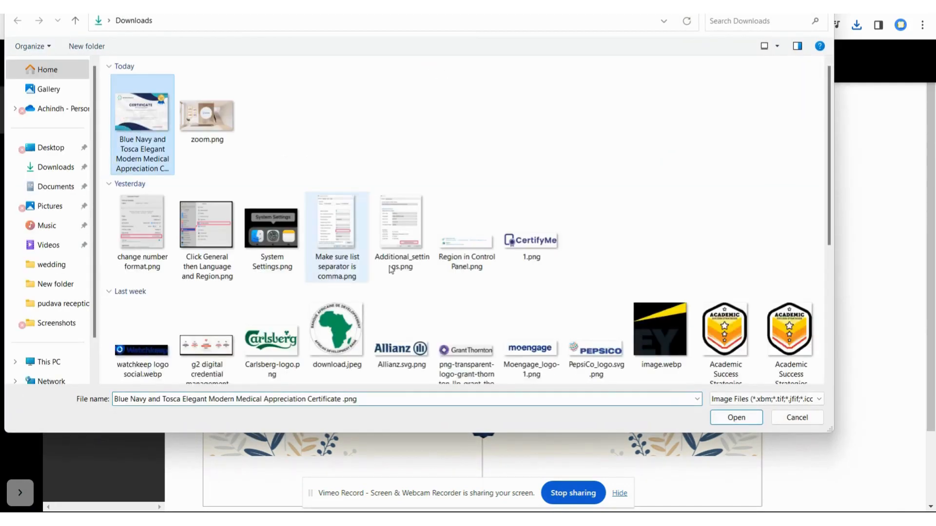
{"action": "left_click", "coordinate": [723, 415]}
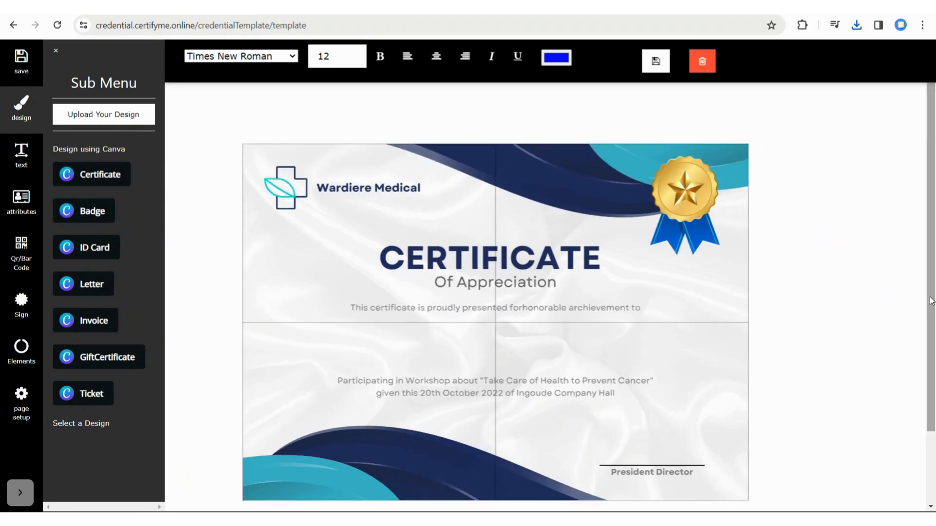
{"action": "scroll", "coordinate": [933, 295], "scroll_direction": "down", "scroll_amount": 1}
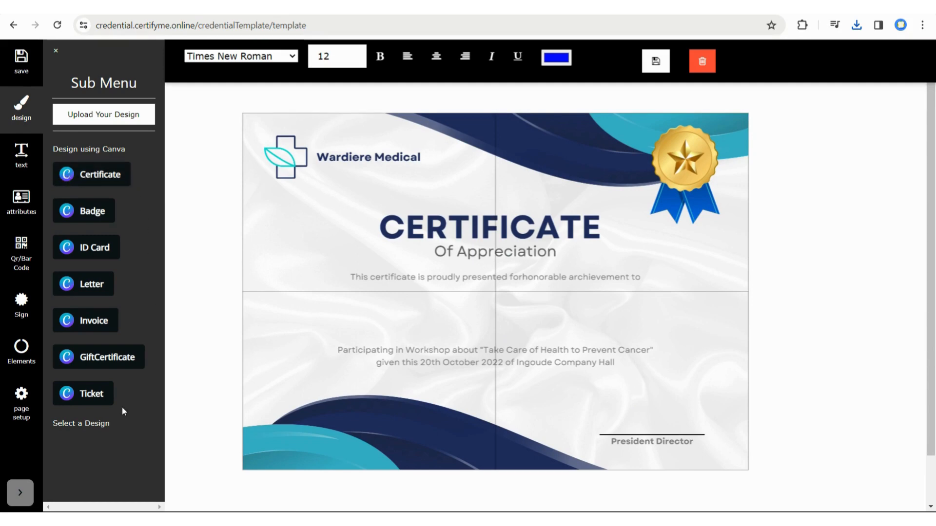
Add the Recipients Name attribute, place it centred below the "proudly presented" line, and center-align its text.
{"action": "left_click", "coordinate": [26, 196]}
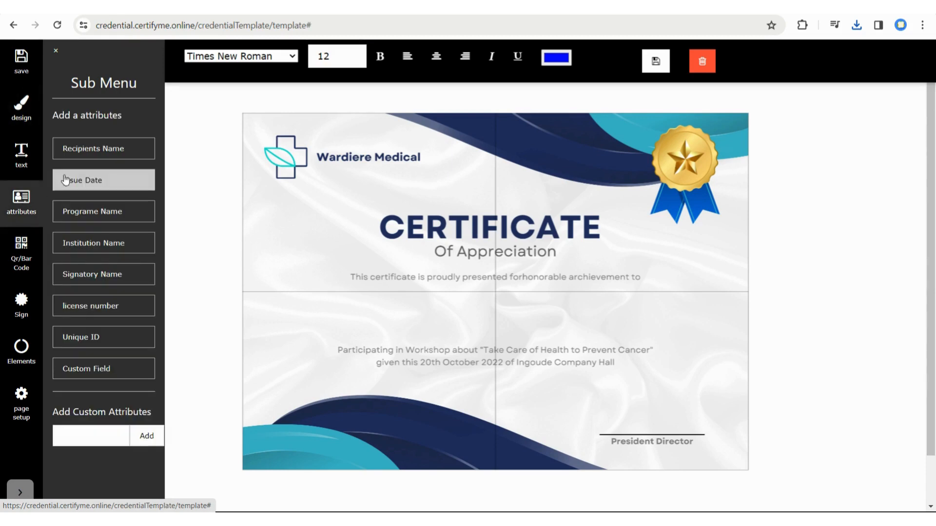
{"action": "left_click", "coordinate": [77, 149]}
{"action": "left_click_drag", "start_coordinate": [366, 168], "coordinate": [498, 312]}
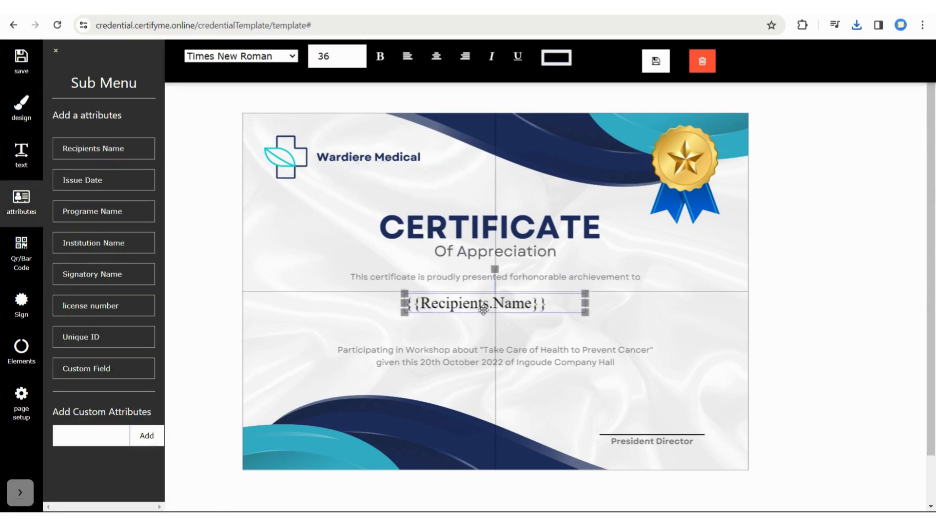
{"action": "left_click", "coordinate": [431, 66]}
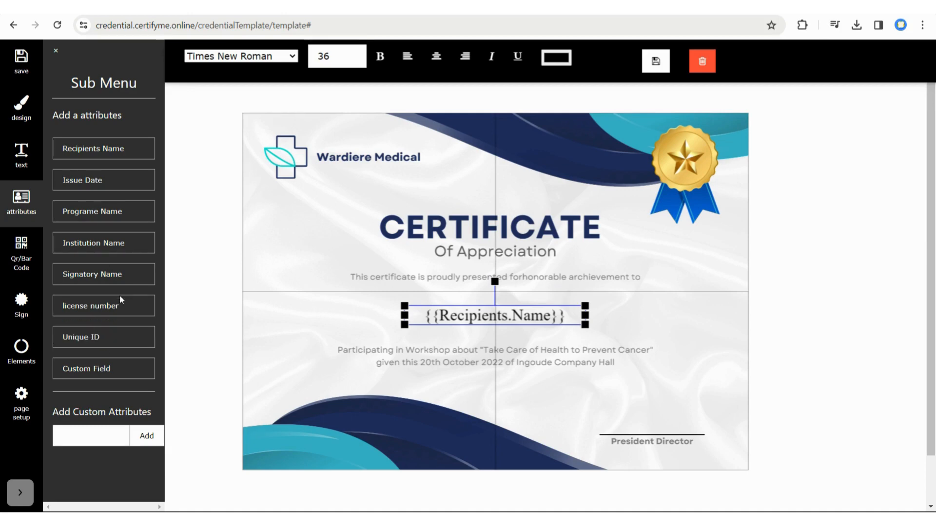
{"action": "left_click_drag", "start_coordinate": [73, 414], "coordinate": [120, 414]}
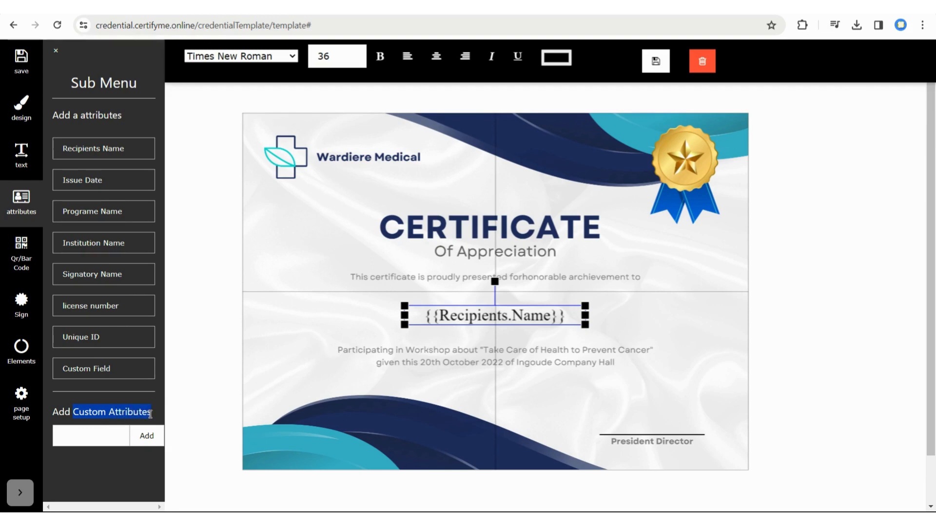
{"action": "left_click", "coordinate": [105, 430]}
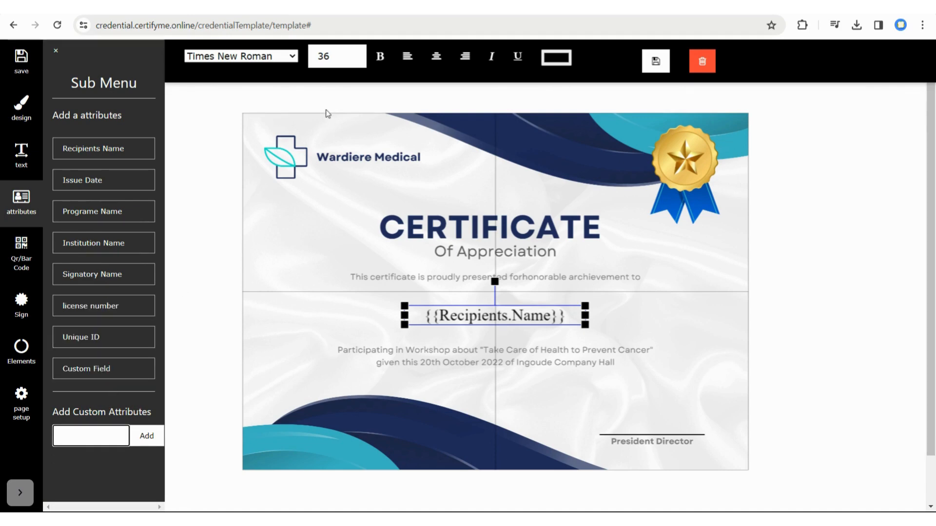
Format the recipient name attribute in Cormorant Garamond, size 37, bold and red.
{"action": "left_click", "coordinate": [292, 56]}
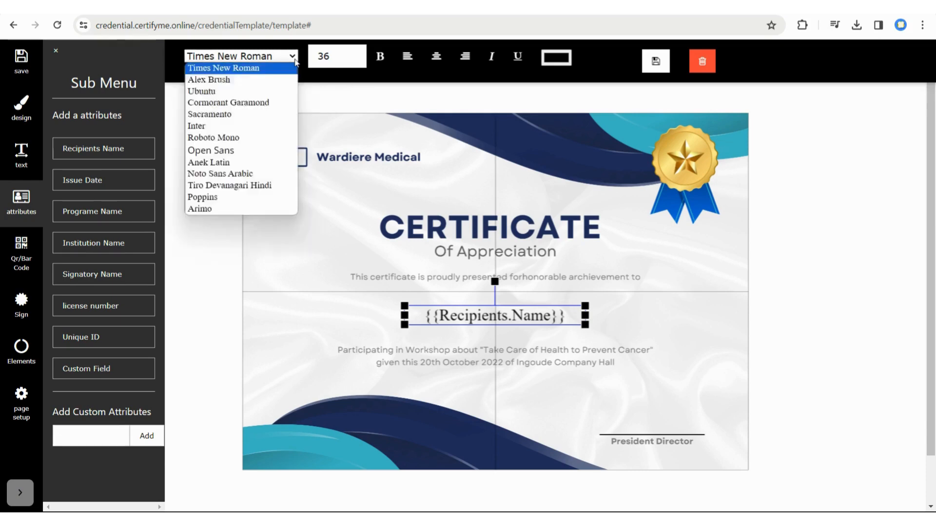
{"action": "left_click", "coordinate": [251, 102]}
{"action": "left_click", "coordinate": [352, 52]}
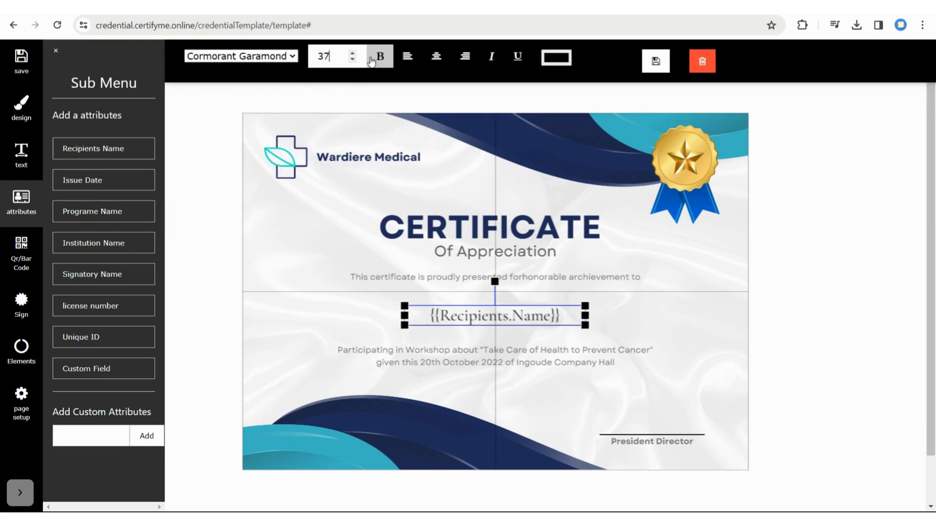
{"action": "left_click", "coordinate": [556, 57]}
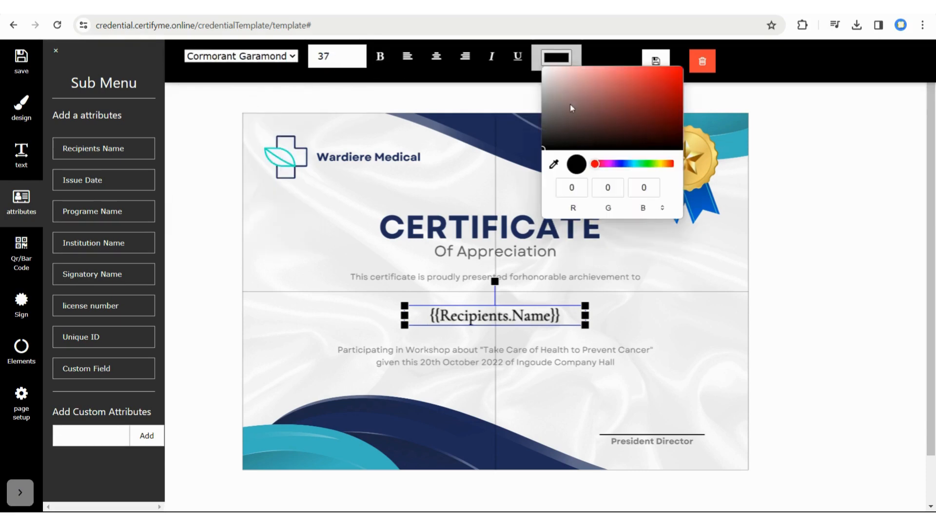
{"action": "left_click", "coordinate": [673, 77]}
{"action": "left_click", "coordinate": [463, 181]}
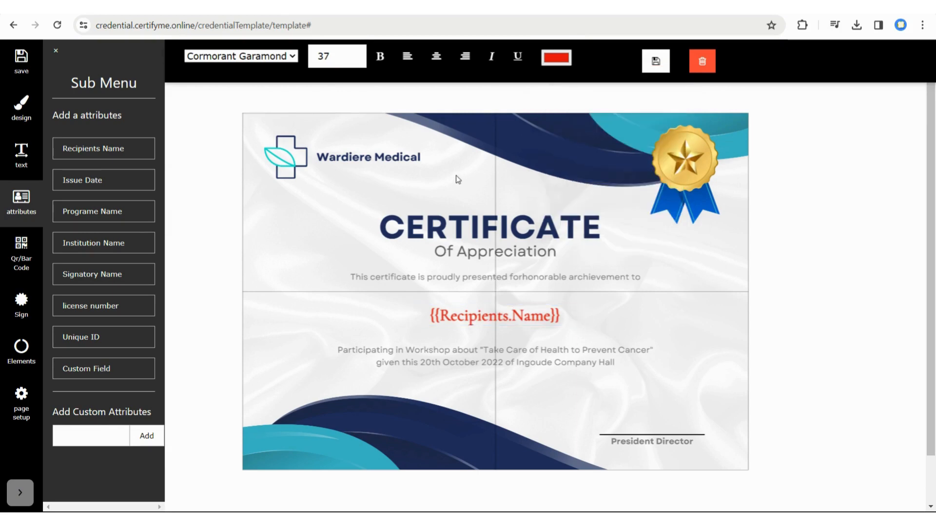
Review the QR/bar code, signature and seal, and page setup options of the designer, and save the certificate design.
{"action": "left_click", "coordinate": [4, 261]}
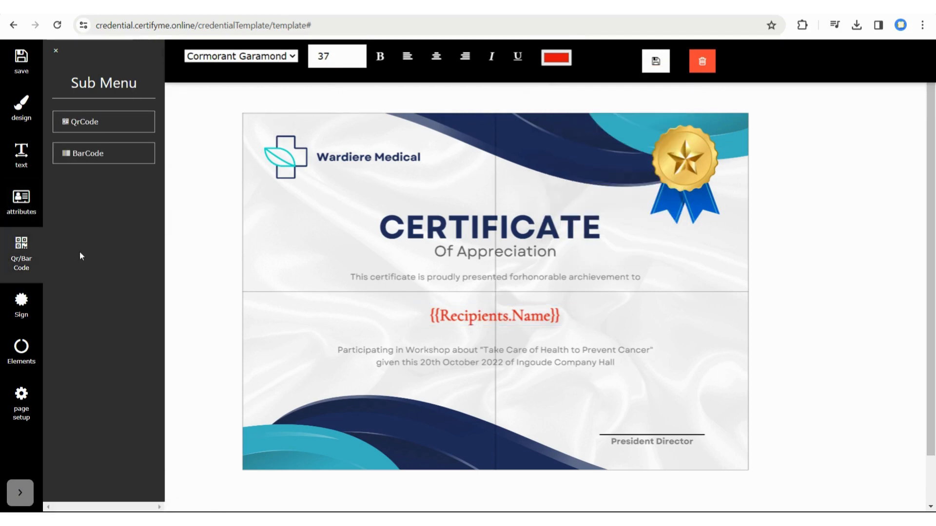
{"action": "left_click", "coordinate": [22, 301]}
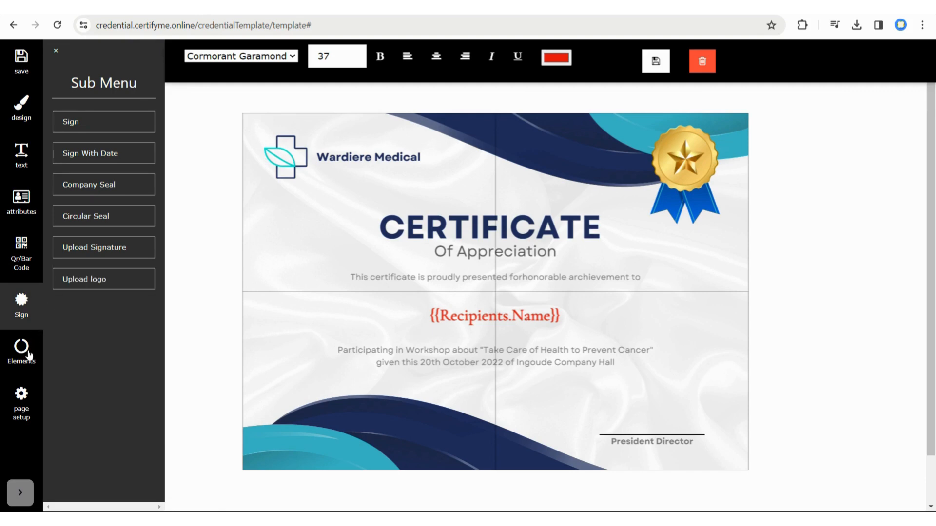
{"action": "left_click", "coordinate": [22, 394]}
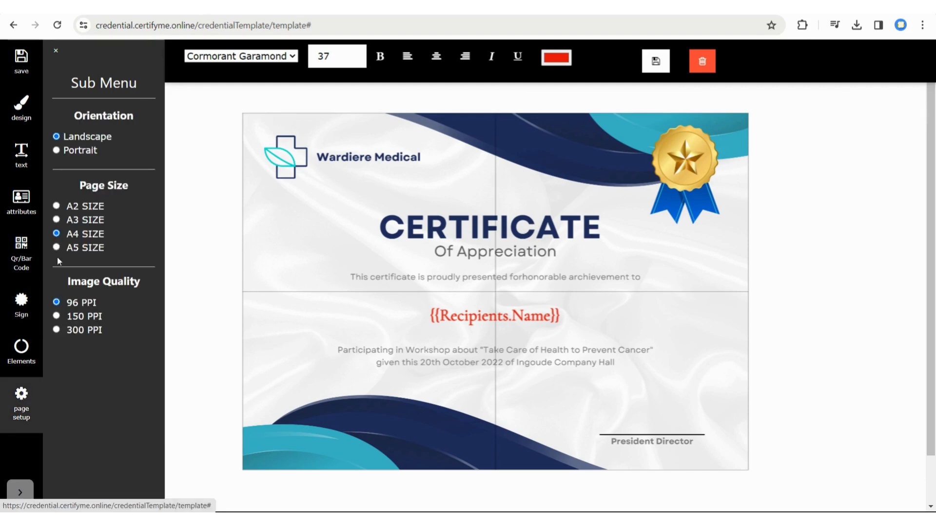
{"action": "left_click_drag", "start_coordinate": [140, 116], "coordinate": [73, 116]}
{"action": "left_click_drag", "start_coordinate": [148, 187], "coordinate": [73, 189]}
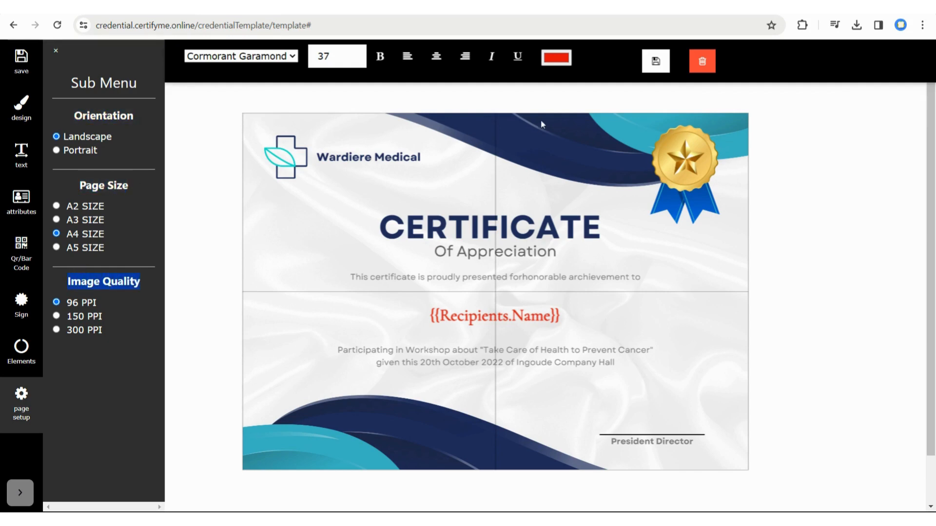
{"action": "left_click", "coordinate": [644, 63]}
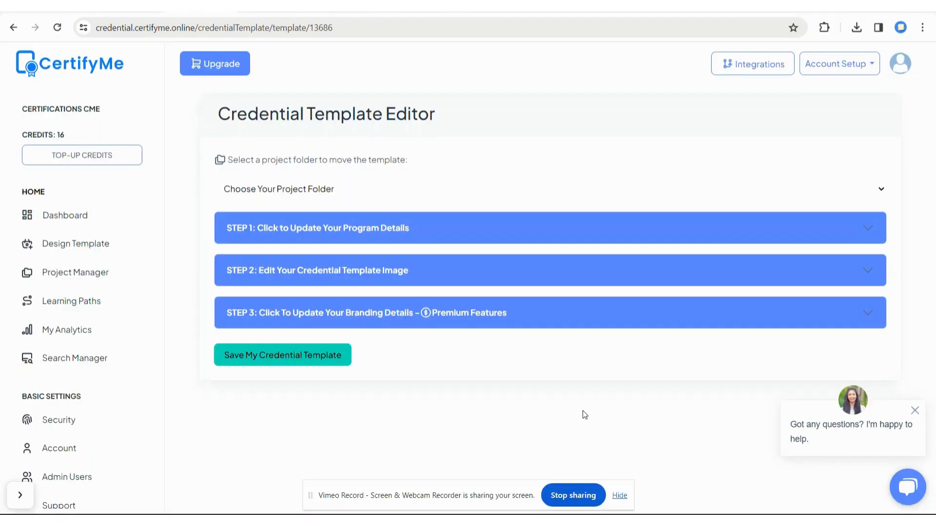
Open the template's branding details and examine the marketing banner image upload and the required Vimeo video link format.
{"action": "left_click", "coordinate": [432, 327]}
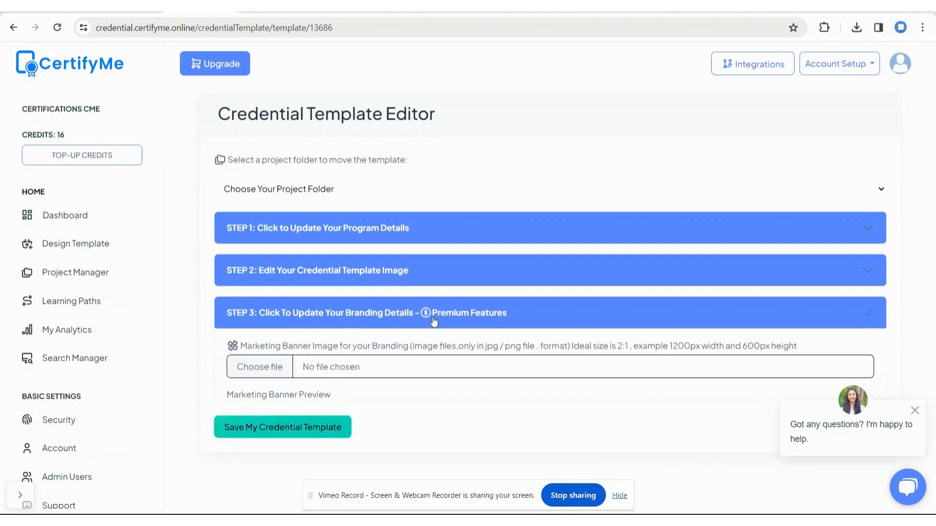
{"action": "scroll", "coordinate": [430, 319], "scroll_direction": "down", "scroll_amount": 3}
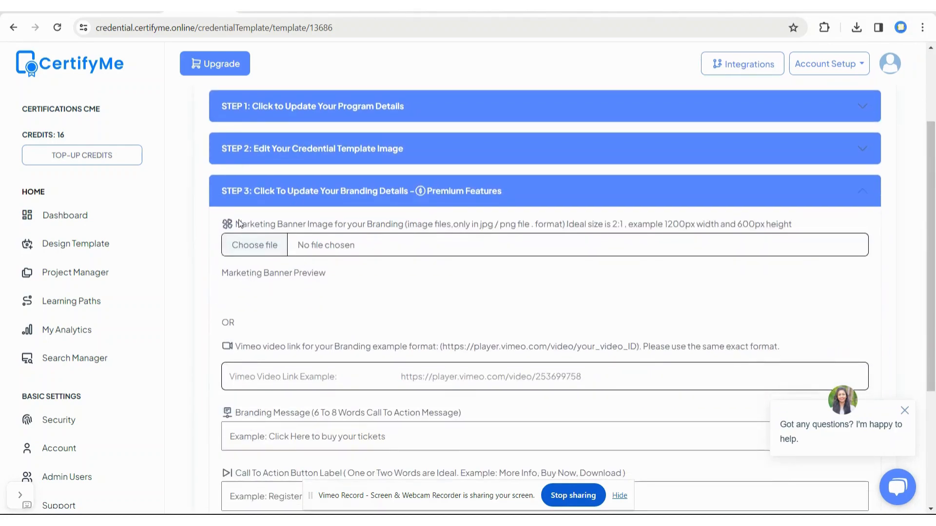
{"action": "left_click_drag", "start_coordinate": [236, 224], "coordinate": [307, 225]}
{"action": "left_click_drag", "start_coordinate": [242, 347], "coordinate": [294, 348]}
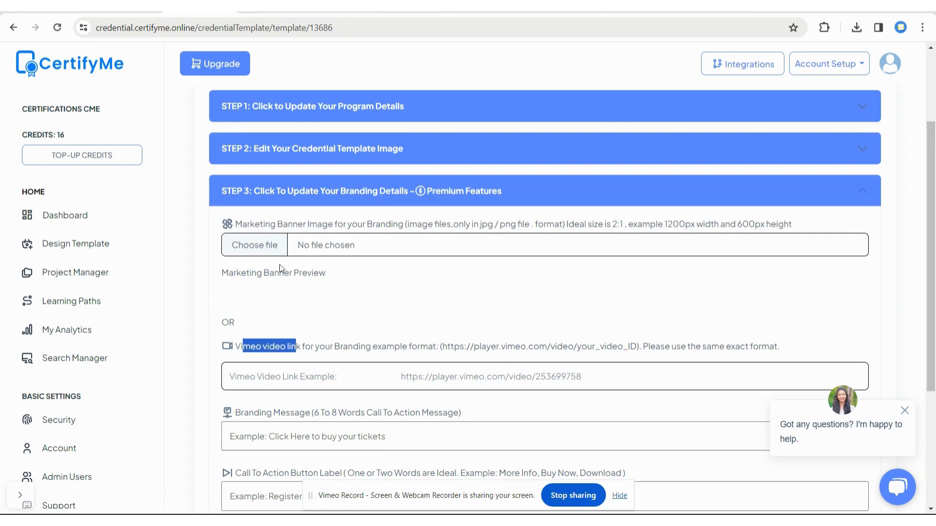
{"action": "left_click", "coordinate": [251, 244]}
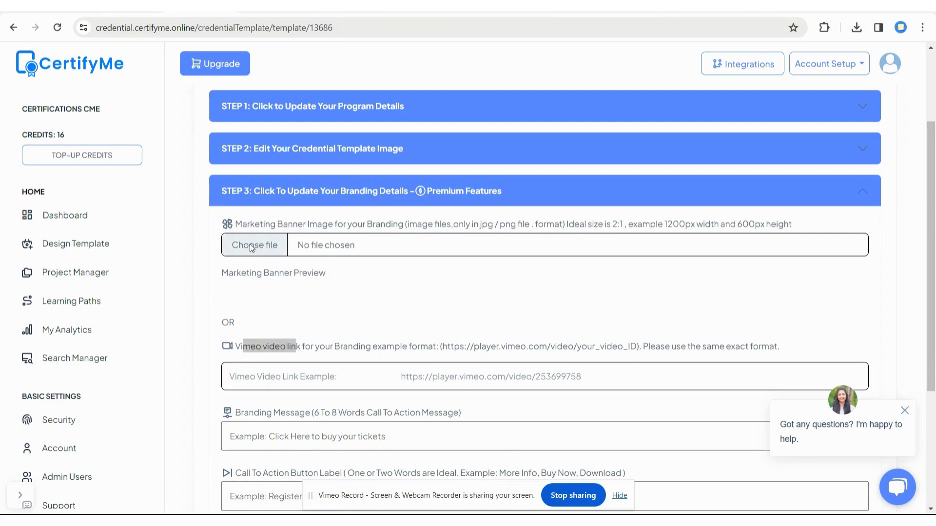
{"action": "left_click", "coordinate": [828, 13]}
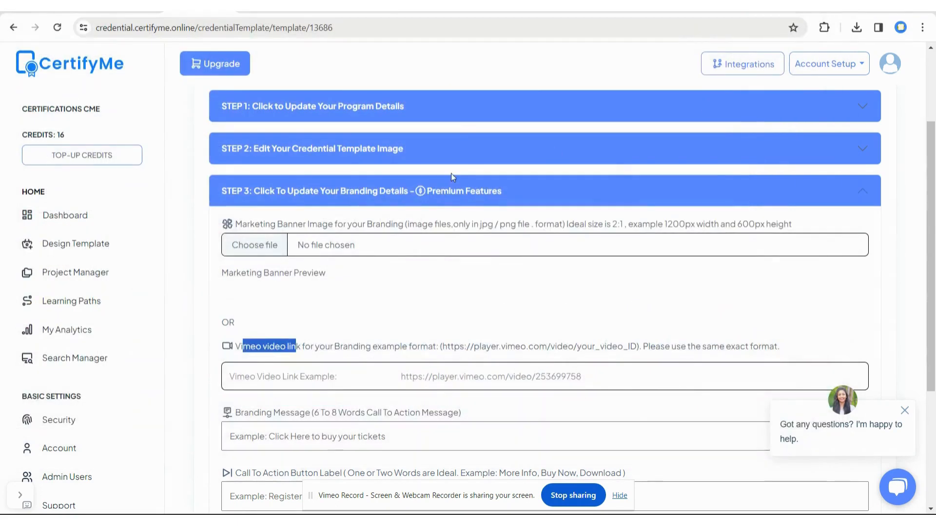
{"action": "scroll", "coordinate": [289, 233], "scroll_direction": "down", "scroll_amount": 2}
{"action": "left_click_drag", "start_coordinate": [270, 225], "coordinate": [568, 224]}
Review the branding message, call to action button label and call to action link fields, and save the credential template.
{"action": "scroll", "coordinate": [345, 262], "scroll_direction": "down", "scroll_amount": 2}
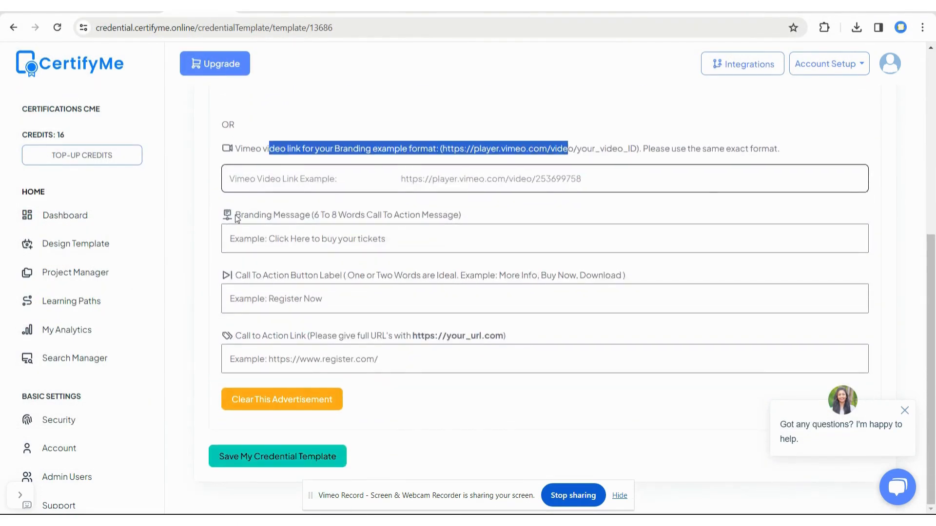
{"action": "left_click_drag", "start_coordinate": [235, 215], "coordinate": [310, 215]}
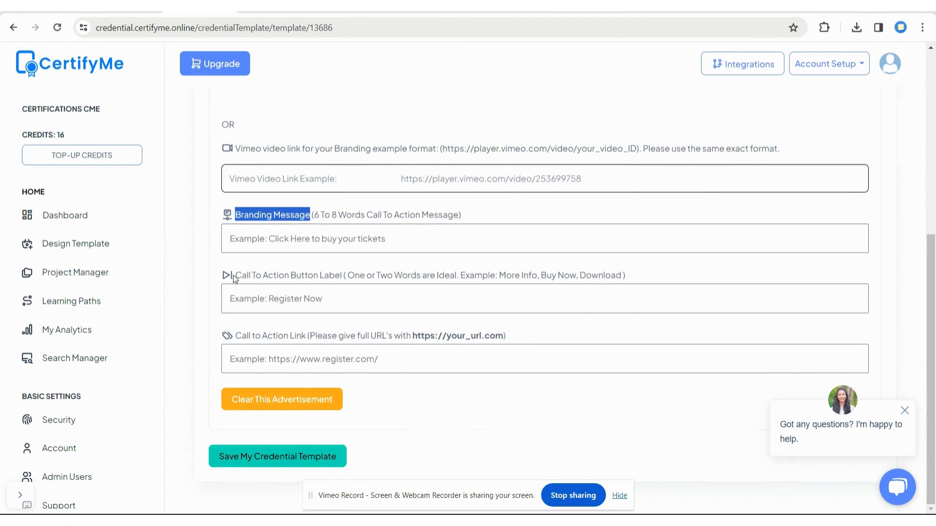
{"action": "left_click_drag", "start_coordinate": [232, 277], "coordinate": [447, 276]}
{"action": "left_click", "coordinate": [354, 276]}
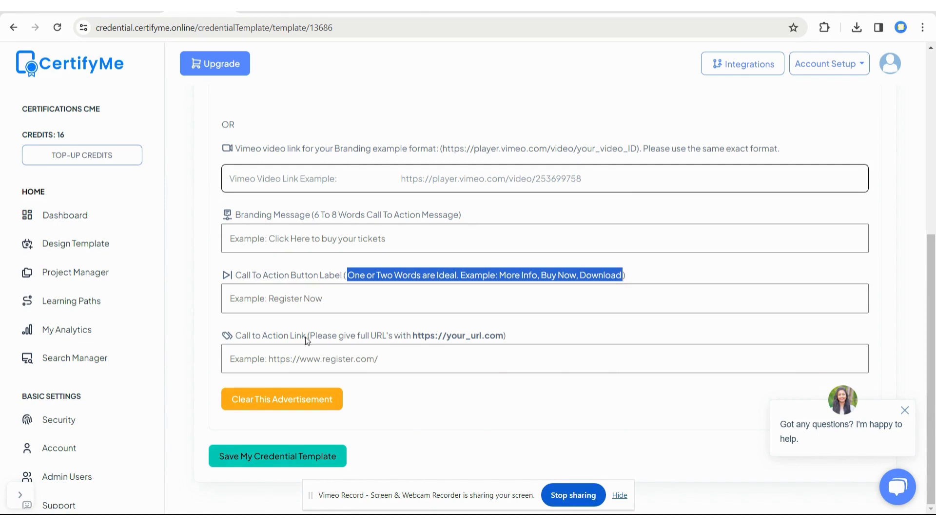
{"action": "left_click_drag", "start_coordinate": [239, 336], "coordinate": [328, 341]}
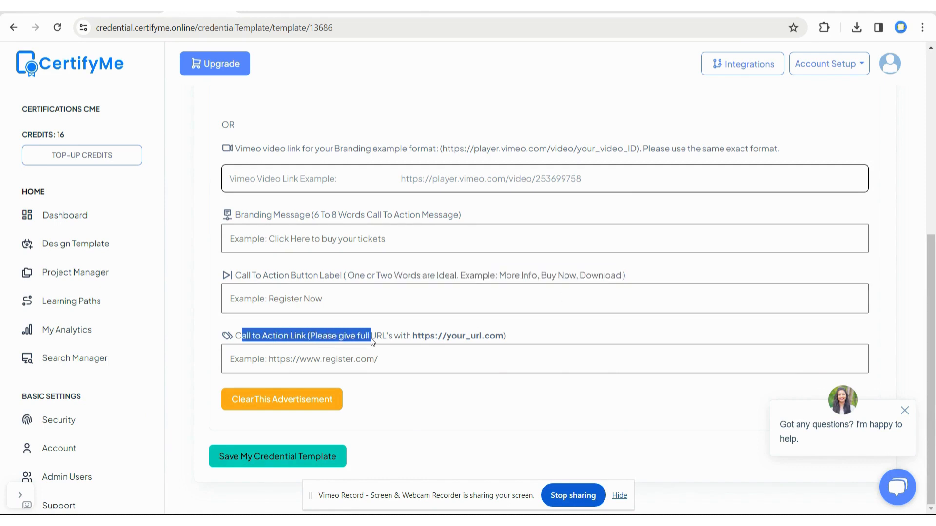
{"action": "left_click_drag", "start_coordinate": [422, 335], "coordinate": [488, 335]}
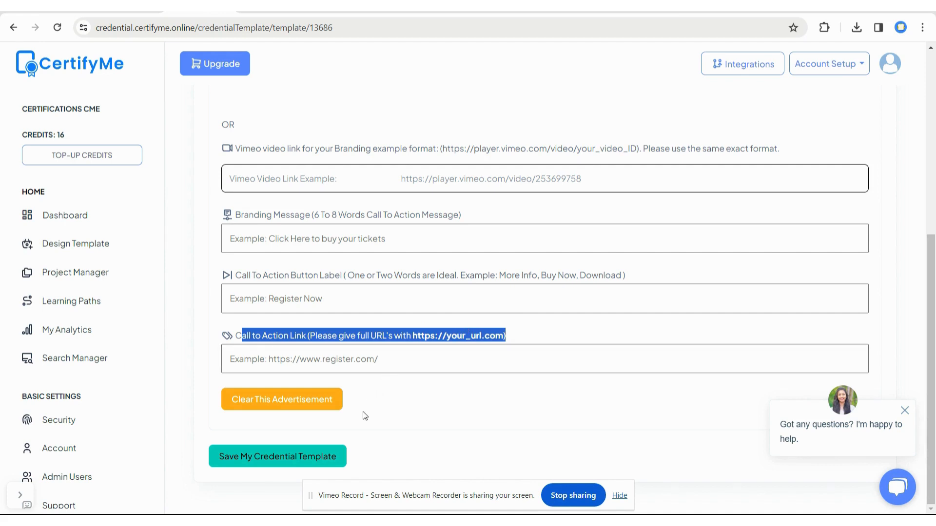
{"action": "left_click", "coordinate": [336, 454]}
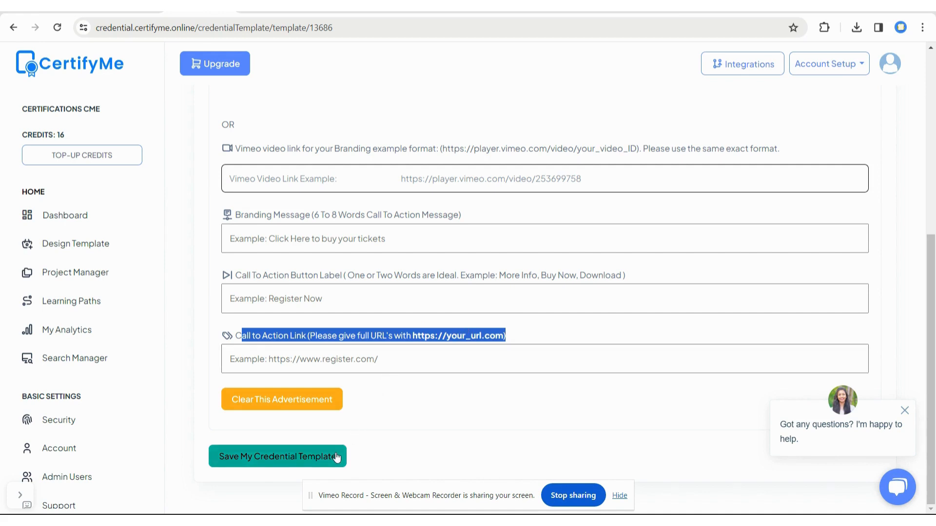